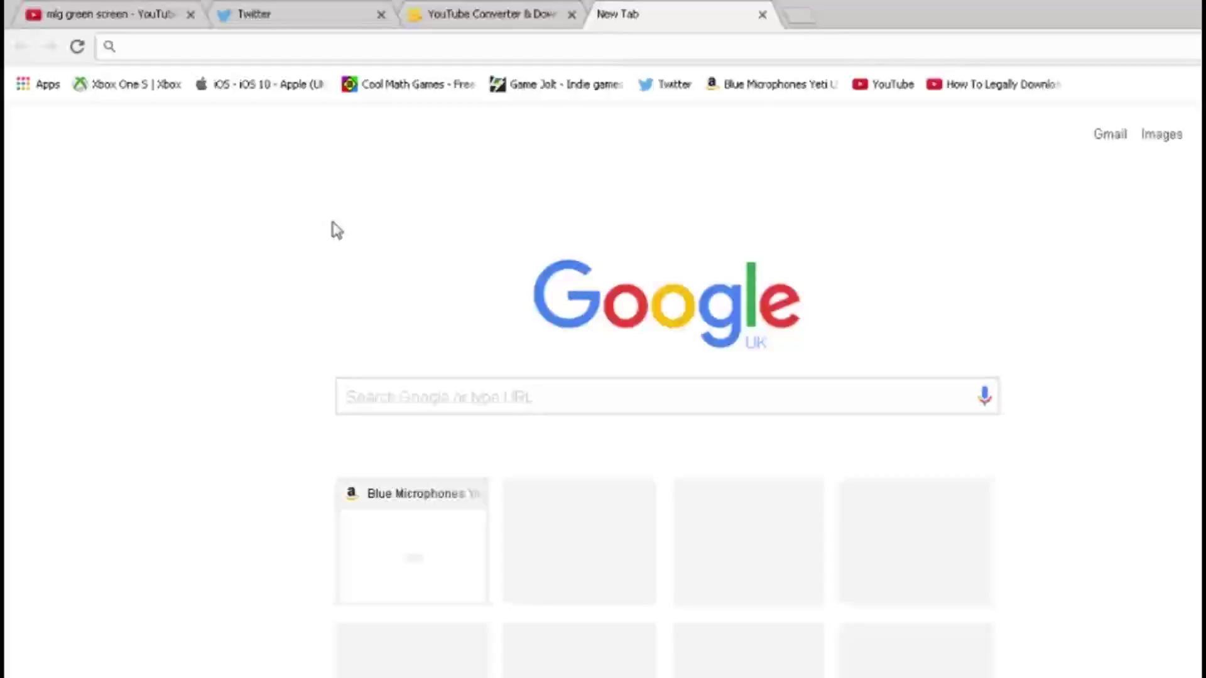
# Switch to the 'mlg green screen' YouTube search results tab.
pyautogui.click(106, 13)
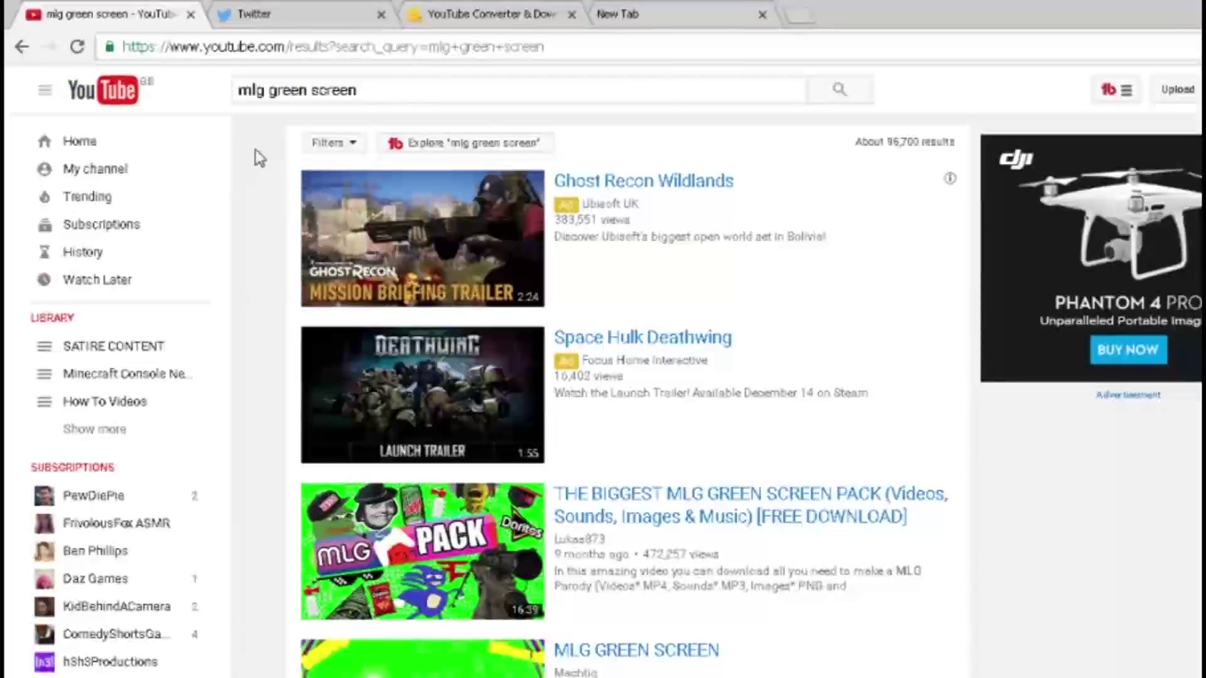
pyautogui.scroll(-2, 262, 184)
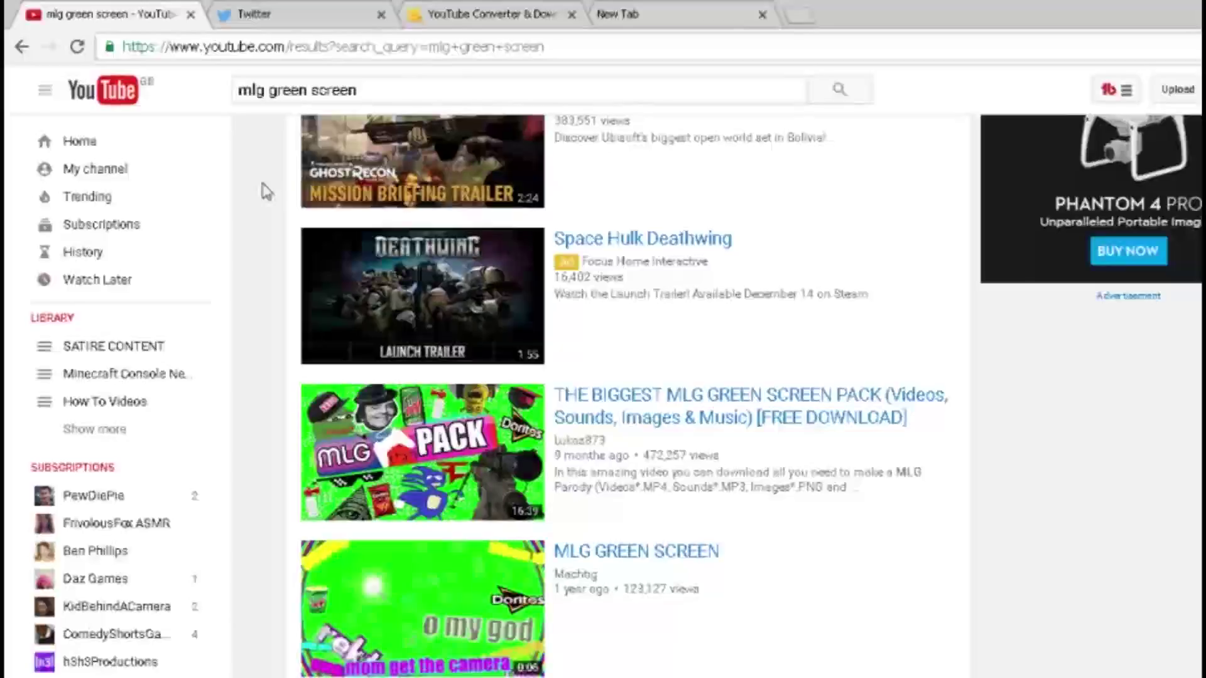
pyautogui.scroll(-2, 274, 203)
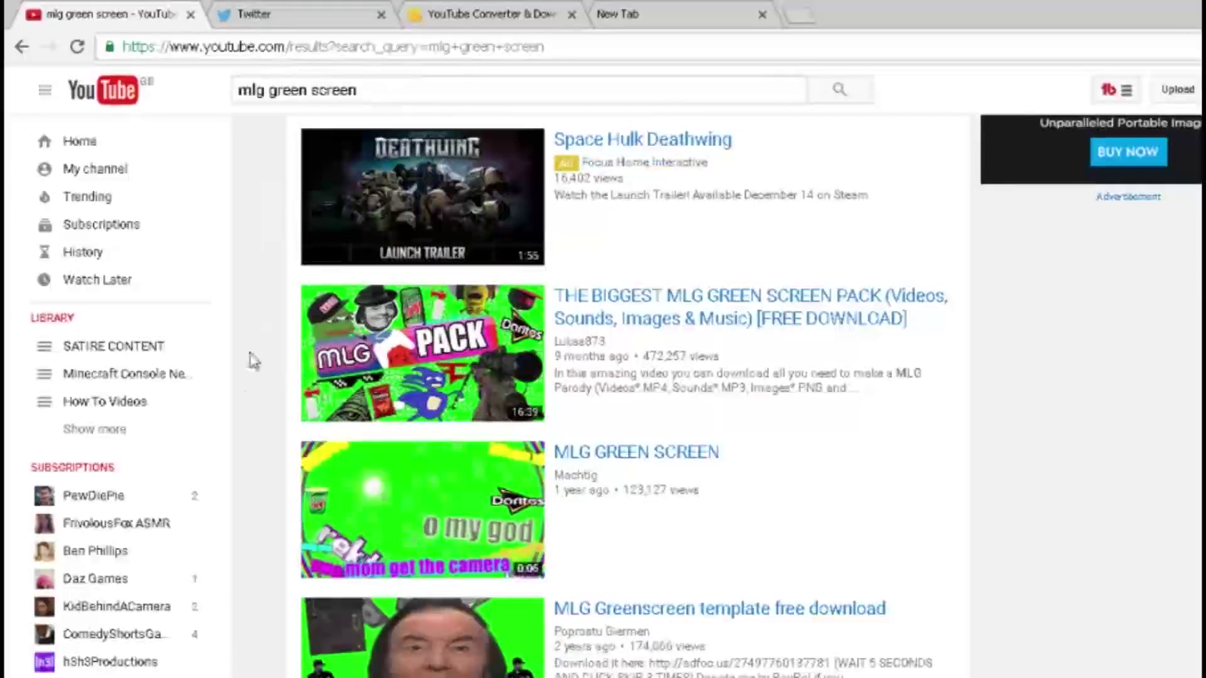
pyautogui.scroll(-3, 622, 471)
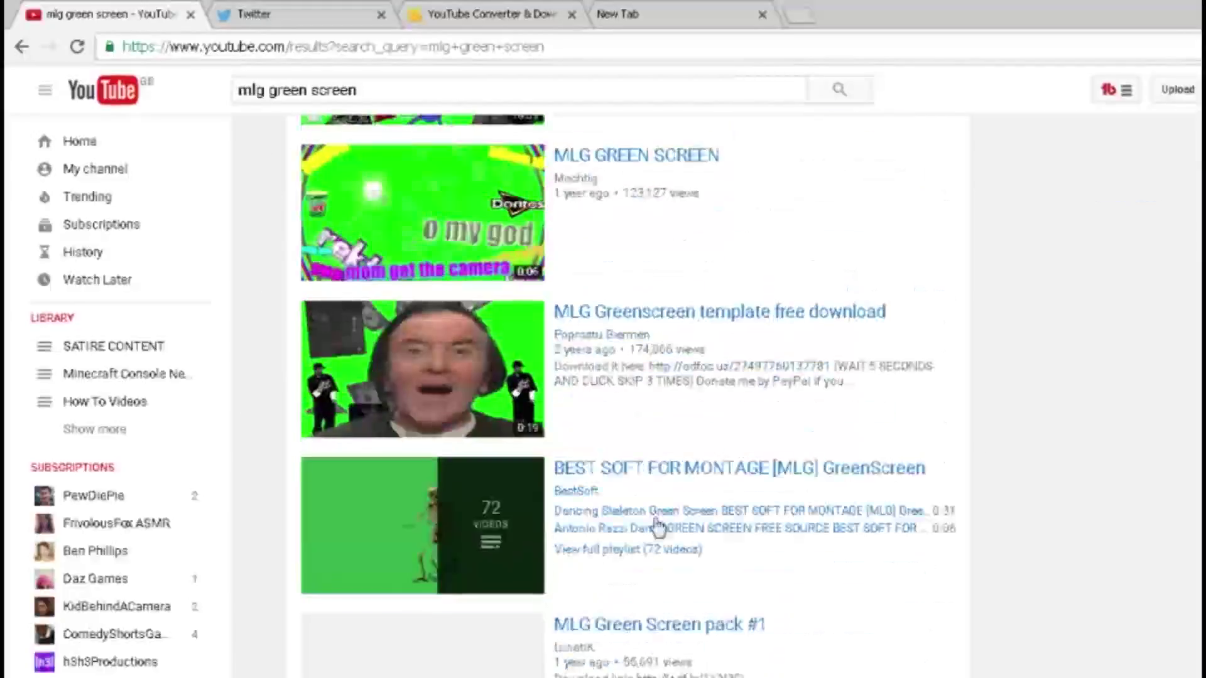
pyautogui.scroll(4, 1074, 462)
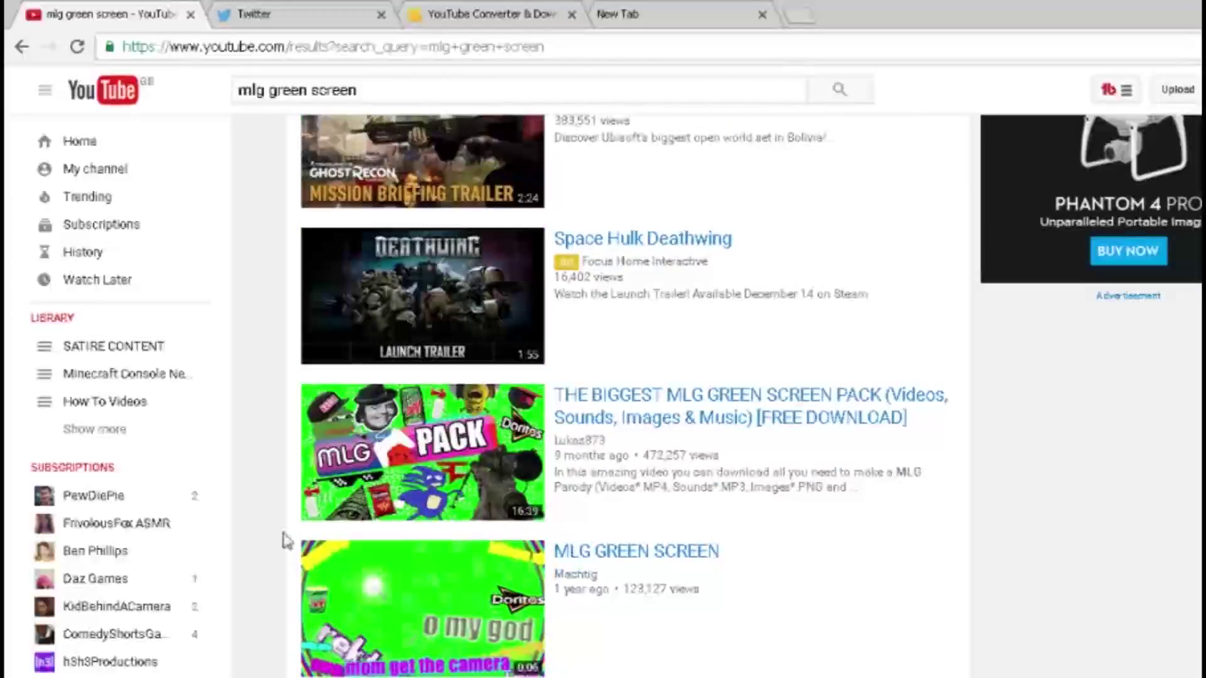
# Switch to the other Chrome tab to look for a video converter.
pyautogui.click(490, 14)
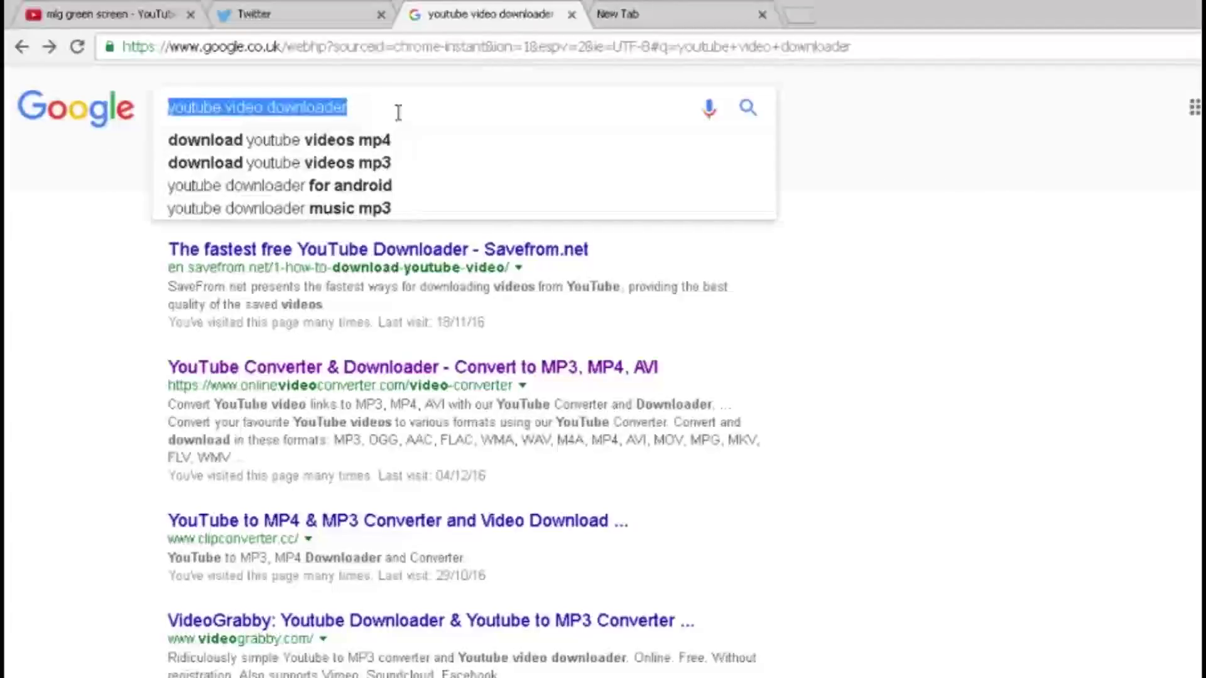
# Deselect the 'youtube video downloader' query text on the Google results page.
pyautogui.click(398, 111)
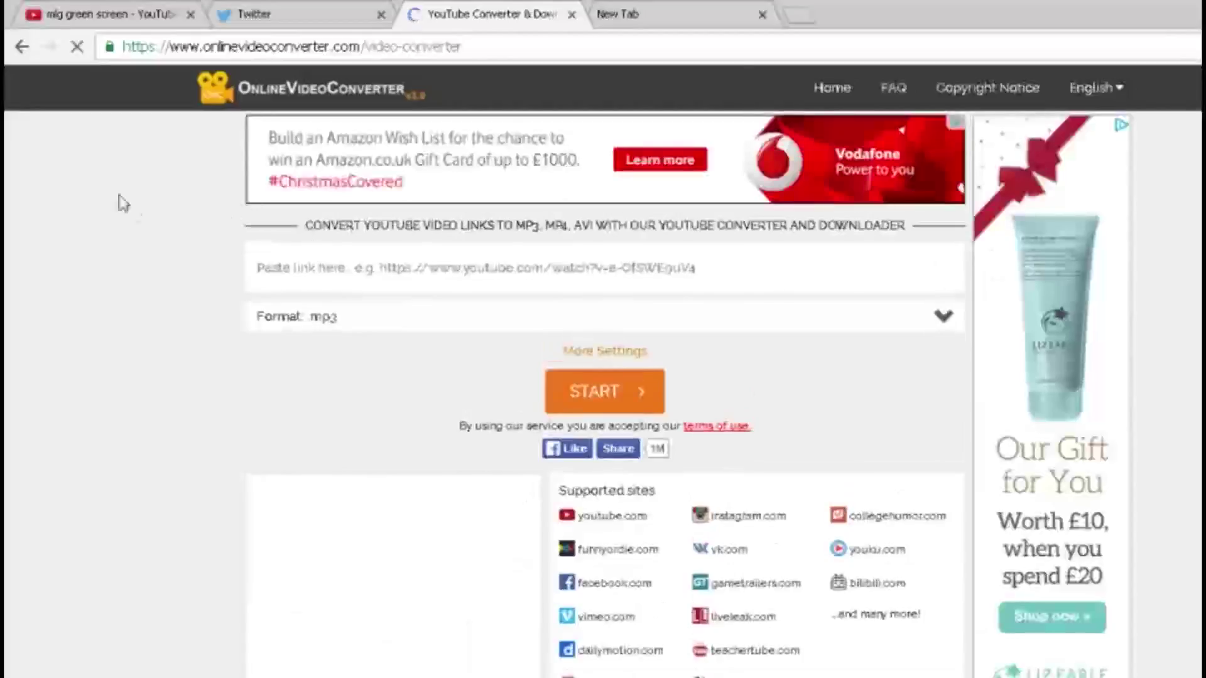
# Copy the MLG GREEN SCREEN video's web address and return to the converter page.
pyautogui.click(108, 15)
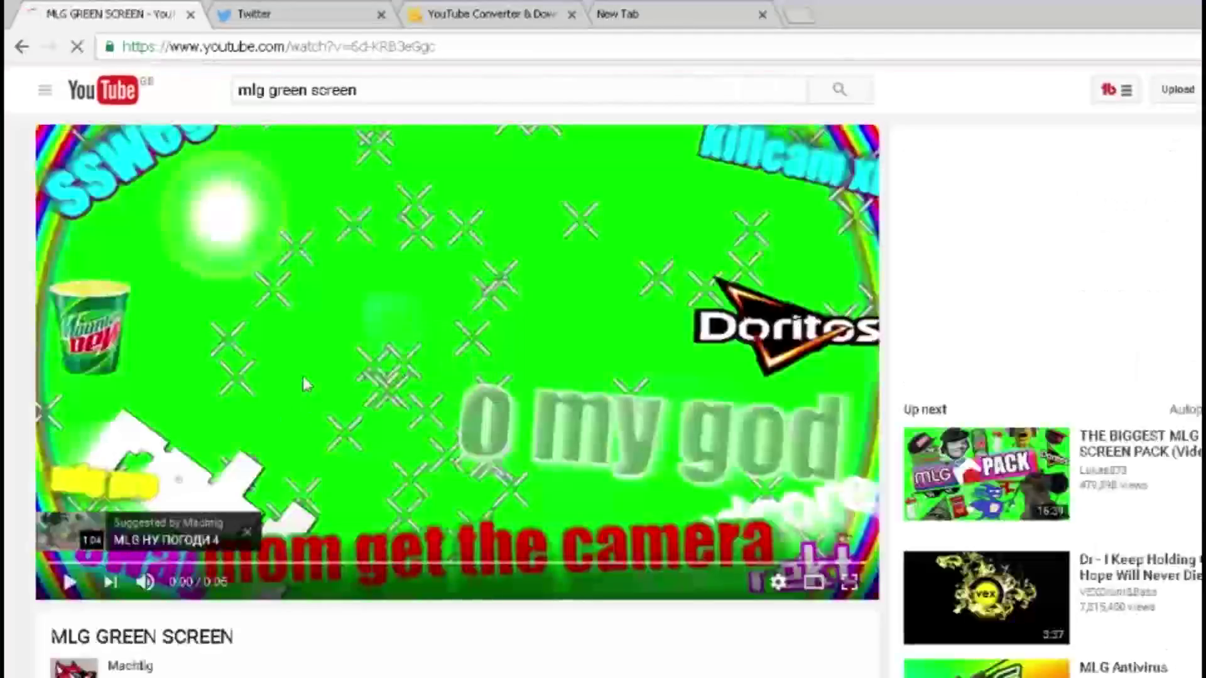
pyautogui.click(505, 44)
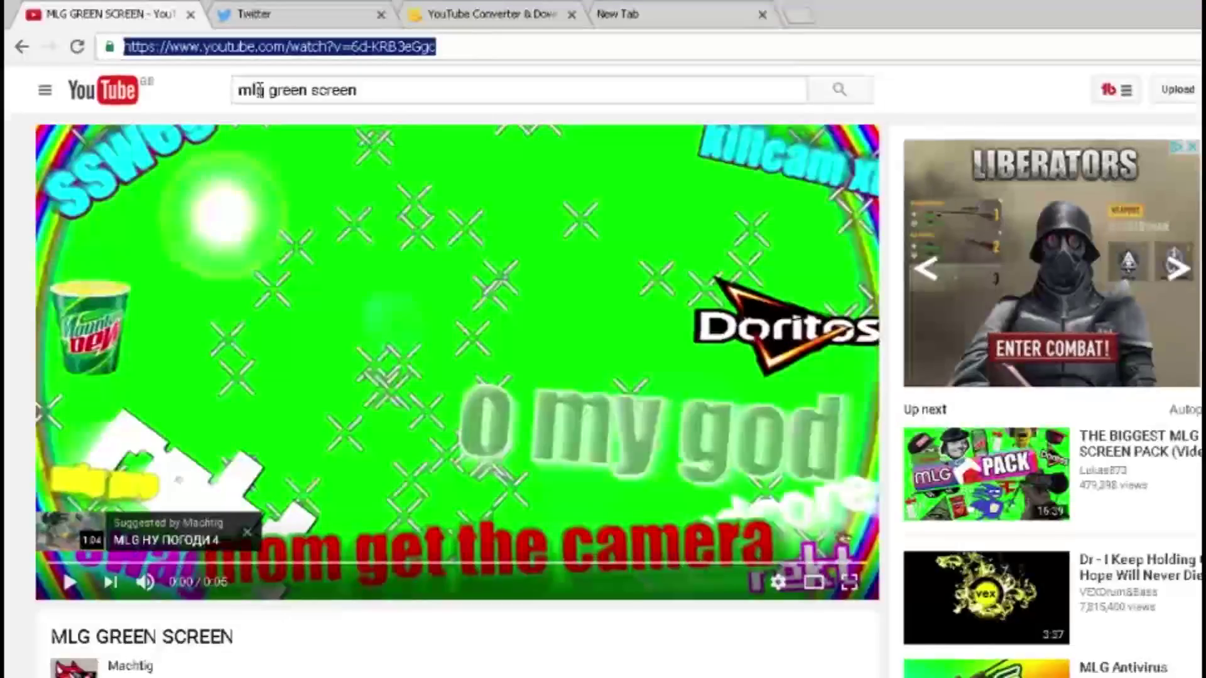
pyautogui.click(514, 13)
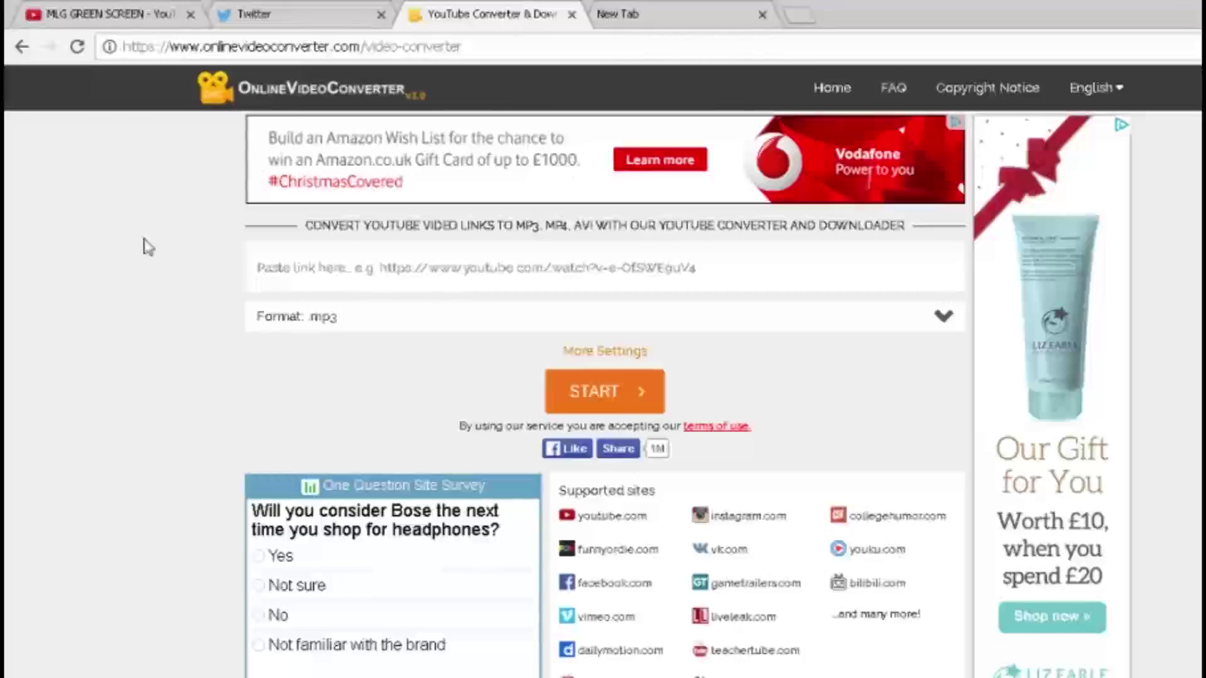
pyautogui.click(325, 318)
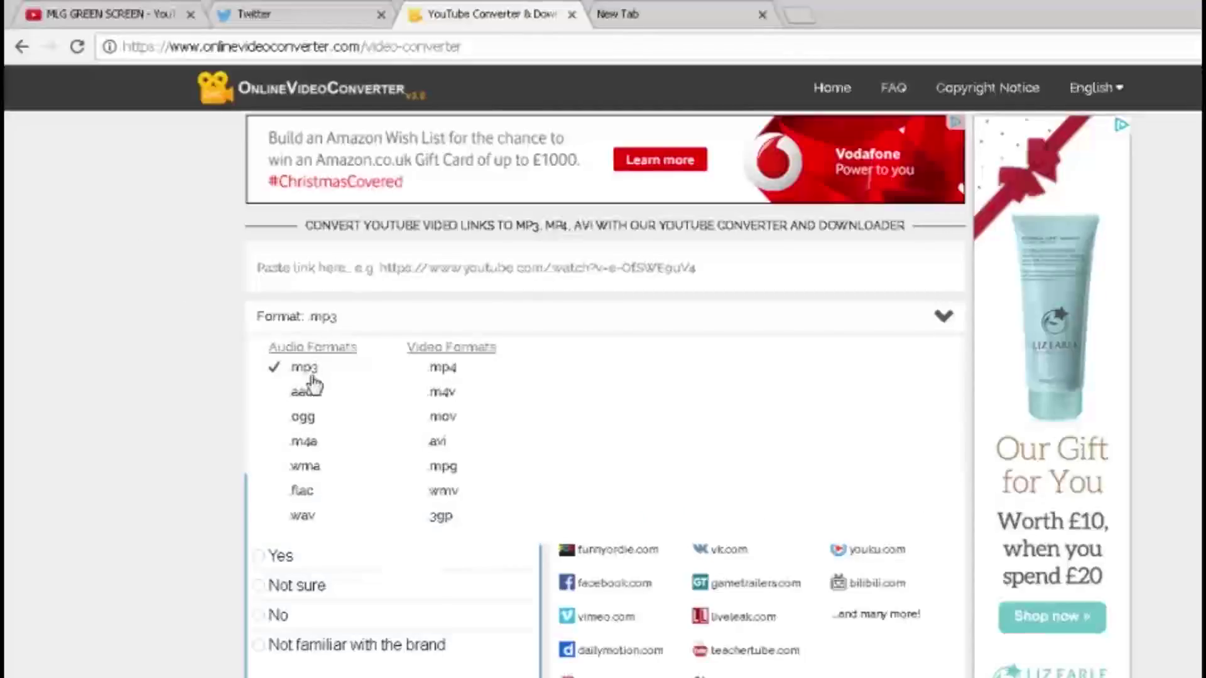
# Convert the pasted MLG GREEN SCREEN link to mp4, producing a 1.43MB file.
pyautogui.click(443, 368)
pyautogui.click(423, 283)
pyautogui.write('https://www.youtube.com/watch?v=6d-KRB3eGgc')
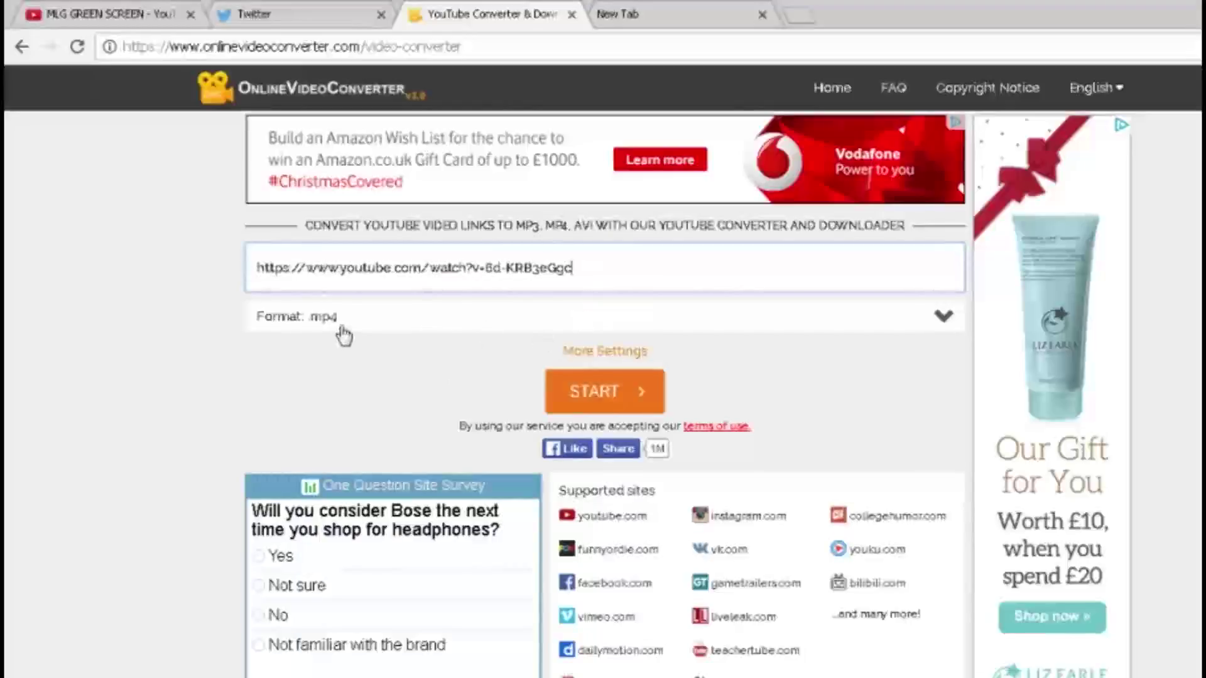
pyautogui.click(648, 395)
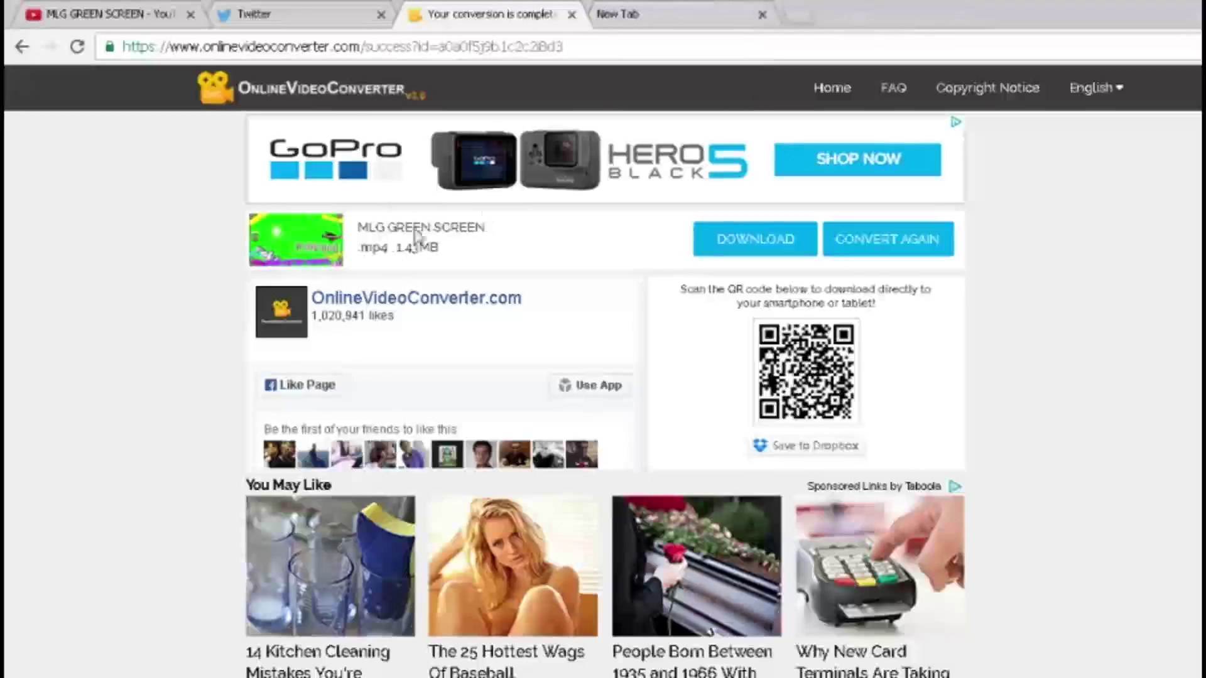
# Download the converted 1.43MB mp4 and restore Chrome to a smaller window.
pyautogui.click(105, 14)
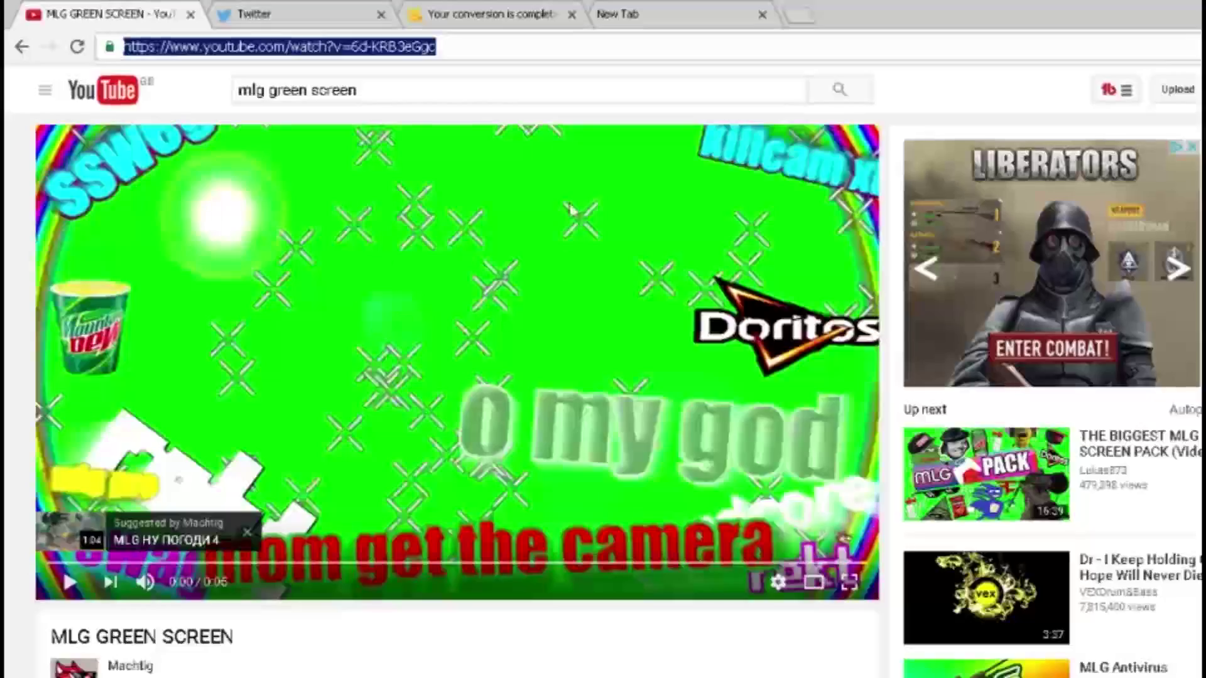
pyautogui.click(492, 13)
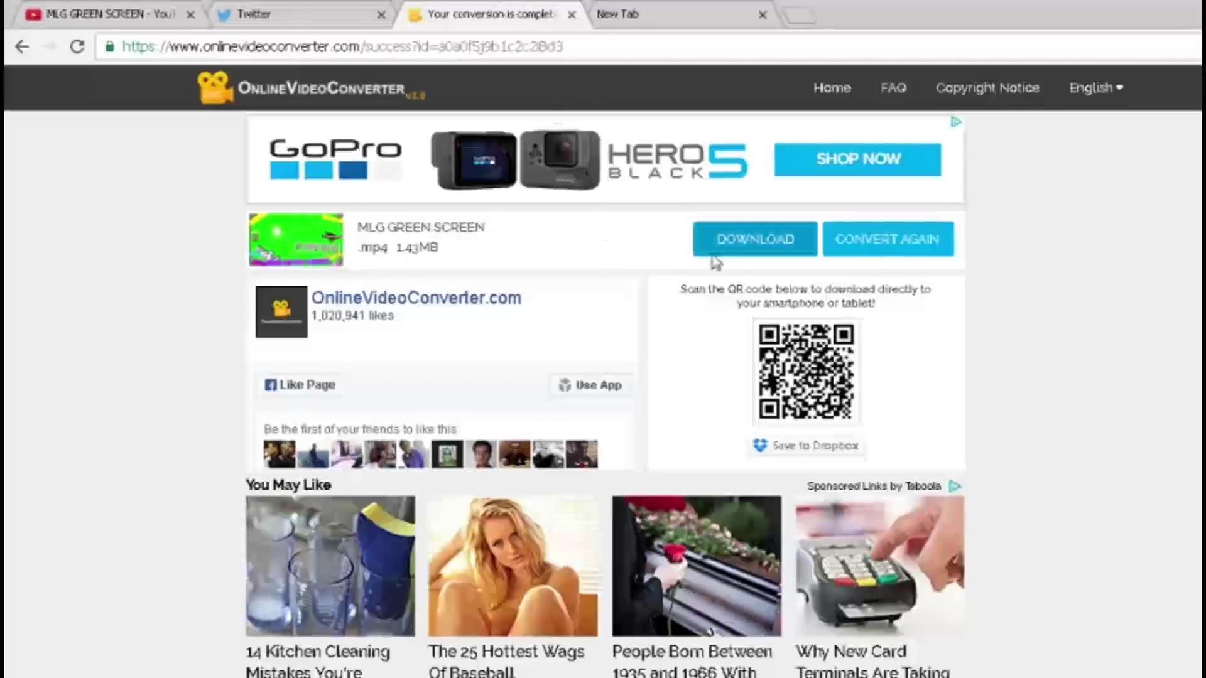
pyautogui.click(756, 252)
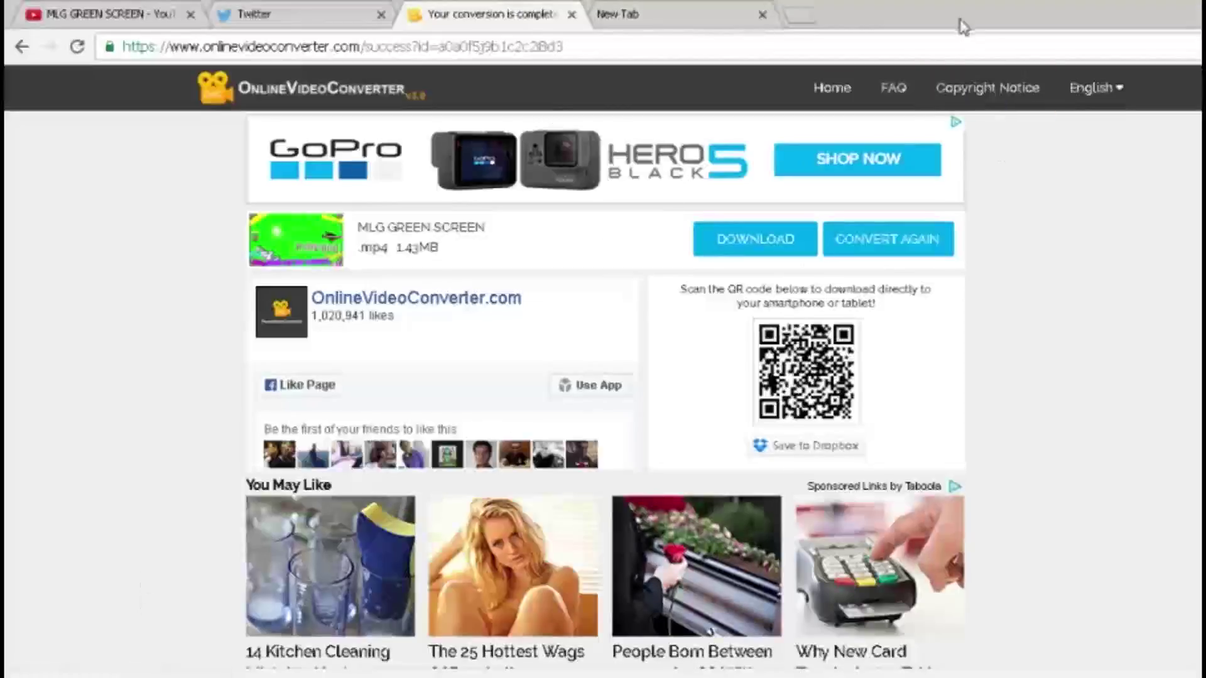
pyautogui.doubleClick(977, 33)
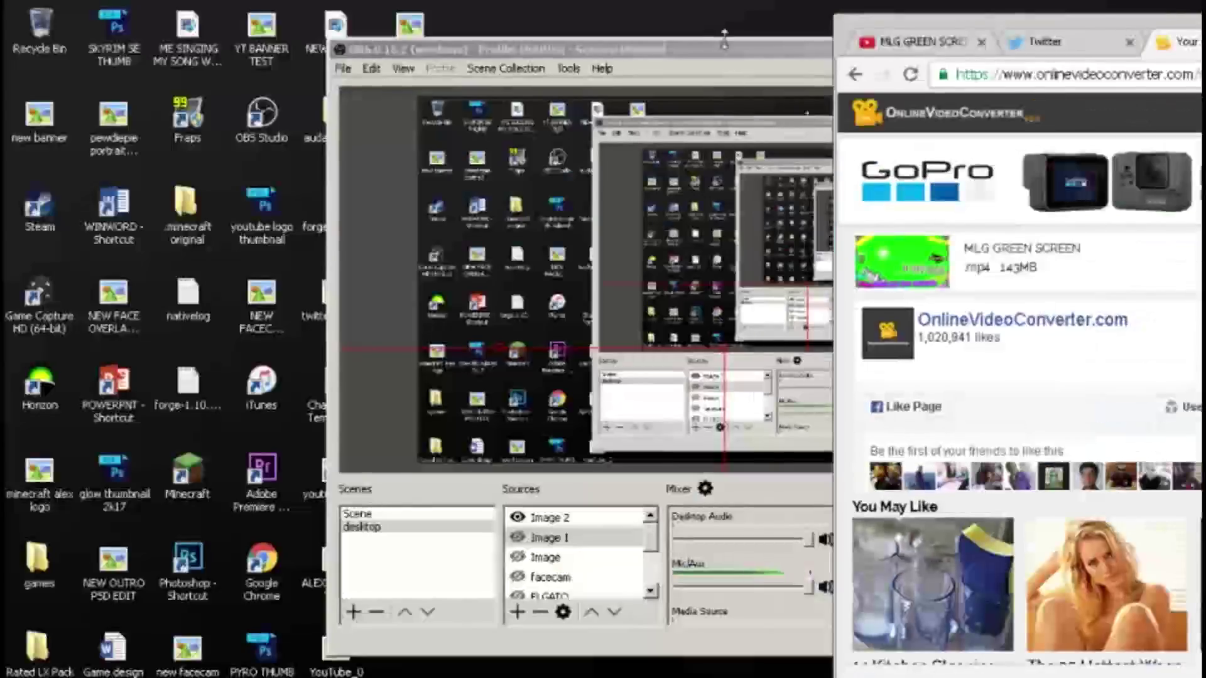
# Minimize OBS and drag the downloaded video from Chrome onto the desktop.
pyautogui.hotkey('alt', 'Tab')
pyautogui.click(1110, 49)
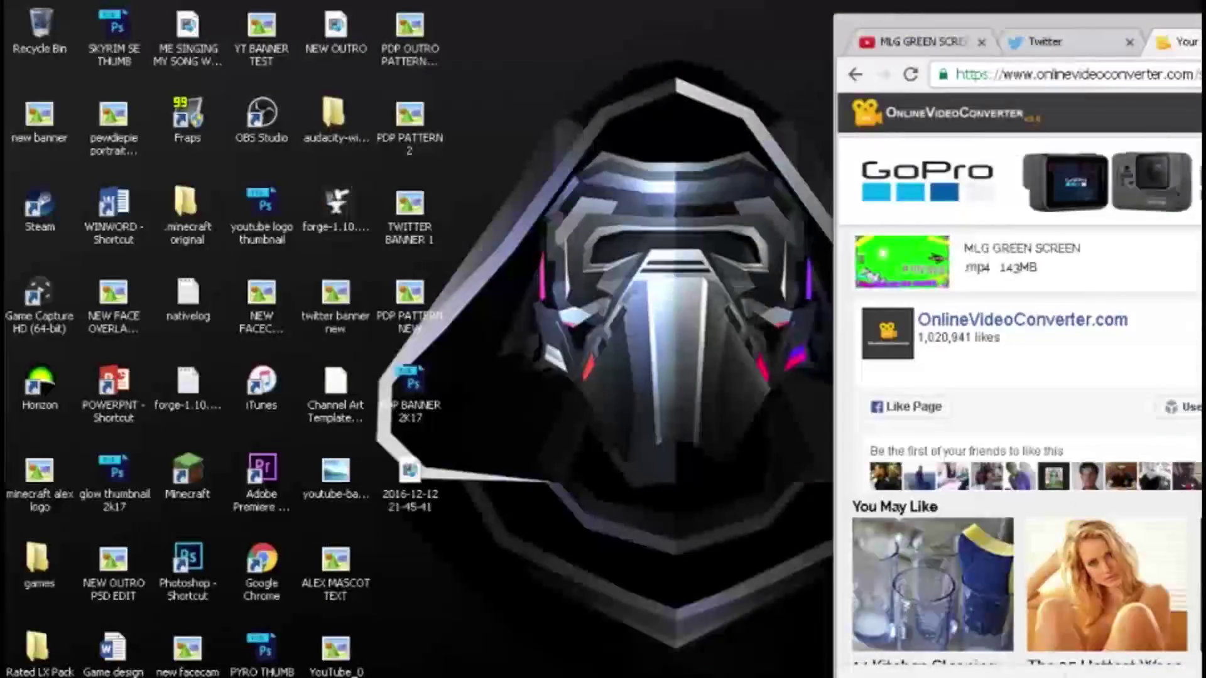
pyautogui.moveTo(886, 670); pyautogui.dragTo(589, 71)
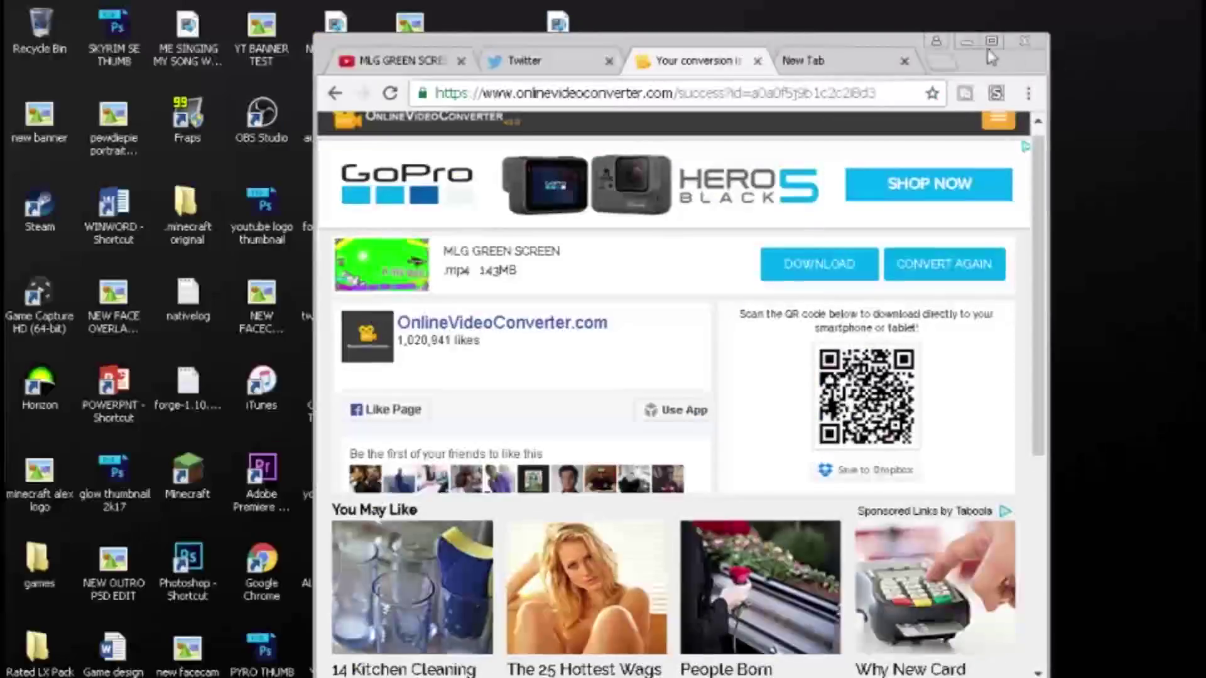
# Minimize Chrome, centre MLG GREEN SCREEN (1) on the wallpaper, and play it.
pyautogui.click(985, 47)
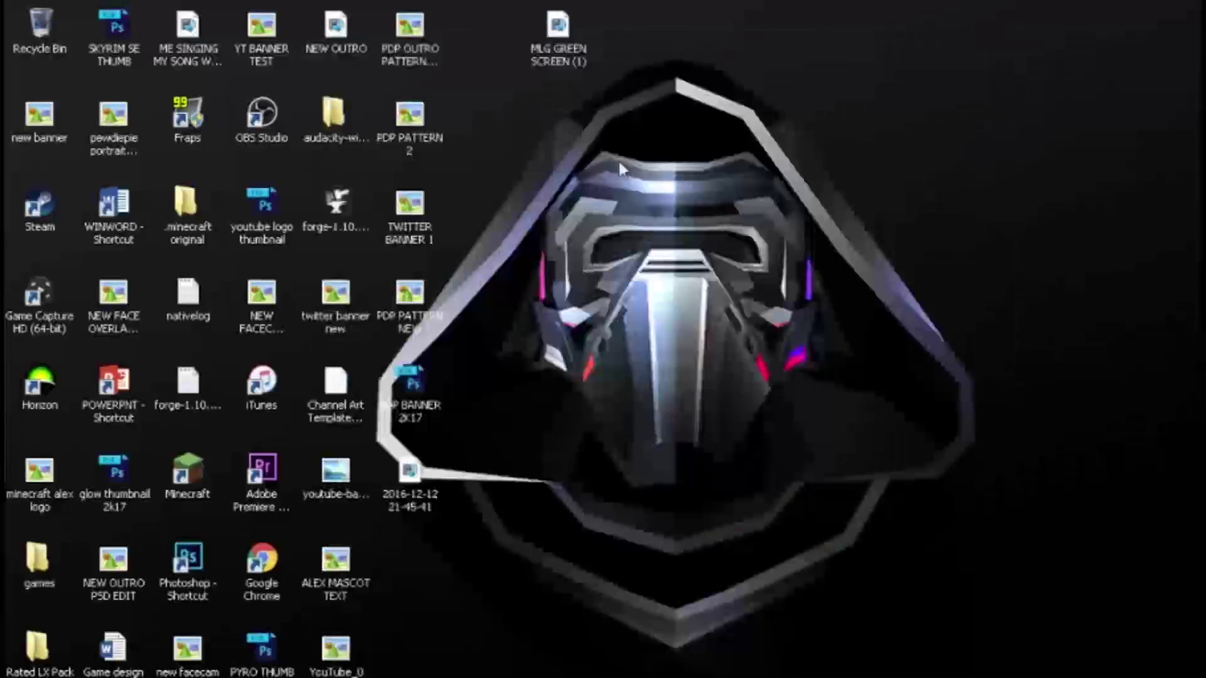
pyautogui.moveTo(556, 28); pyautogui.dragTo(582, 189)
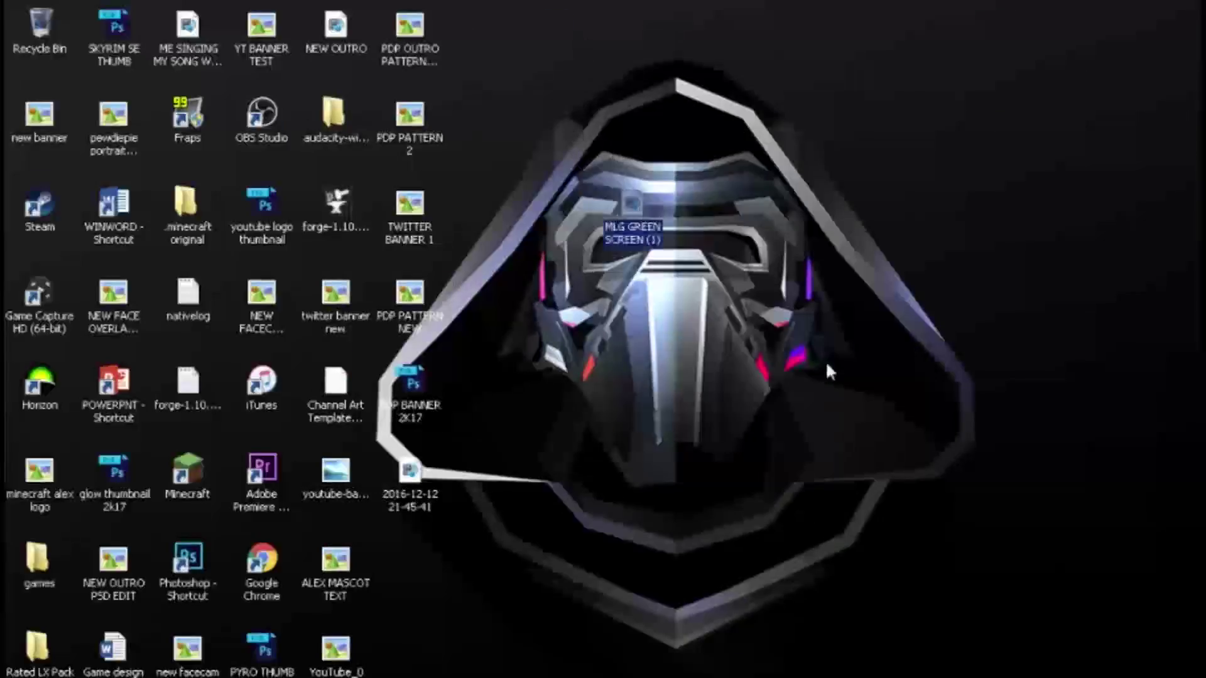
pyautogui.click(581, 188)
pyautogui.doubleClick(633, 202)
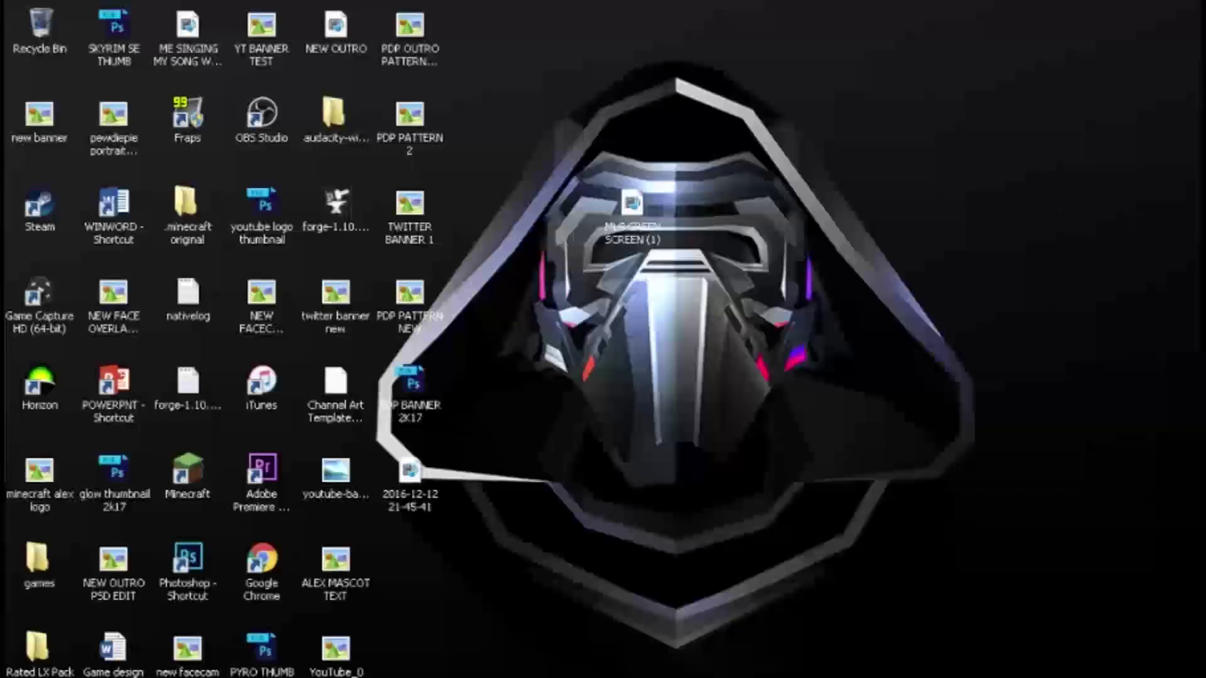
# Bring Chrome back to the front and maximize it with Win+Up.
pyautogui.hotkey('alt', 'Tab')
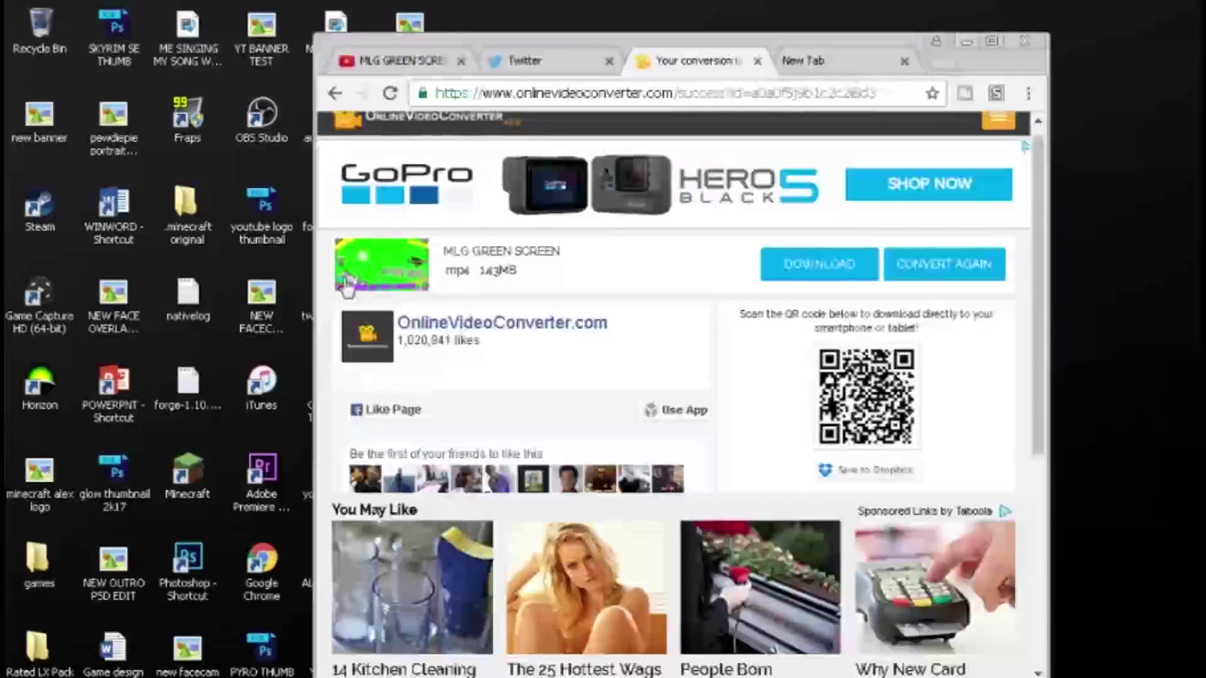
pyautogui.press('super+Up')
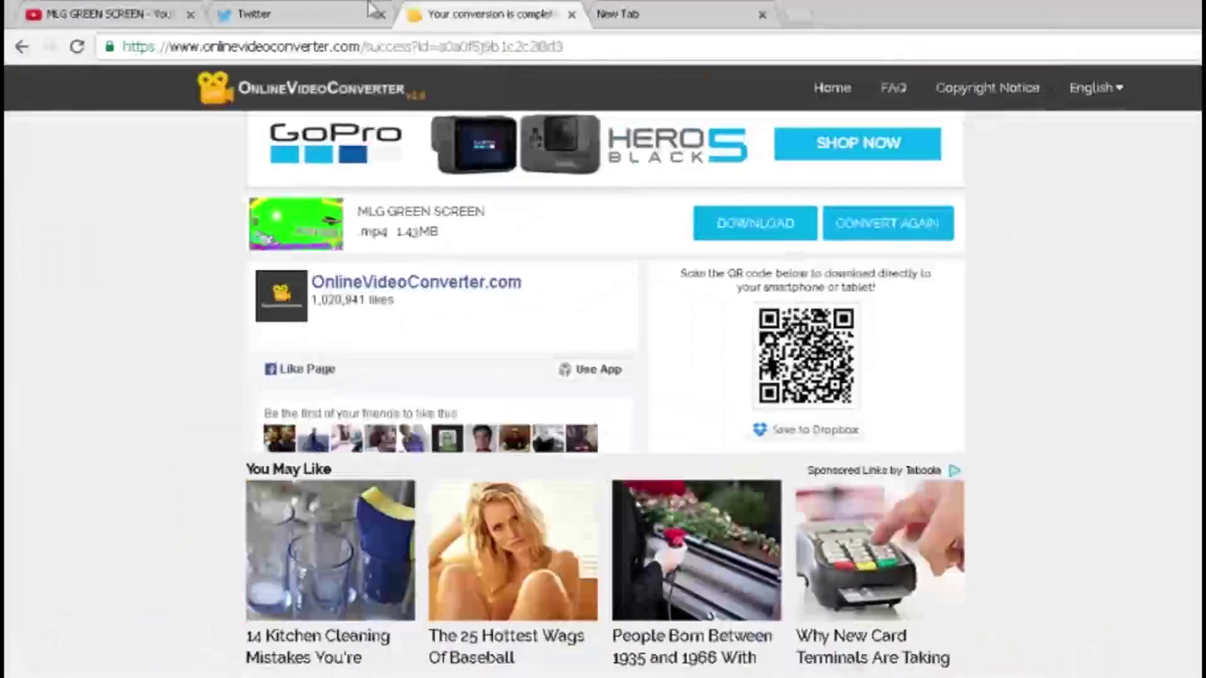